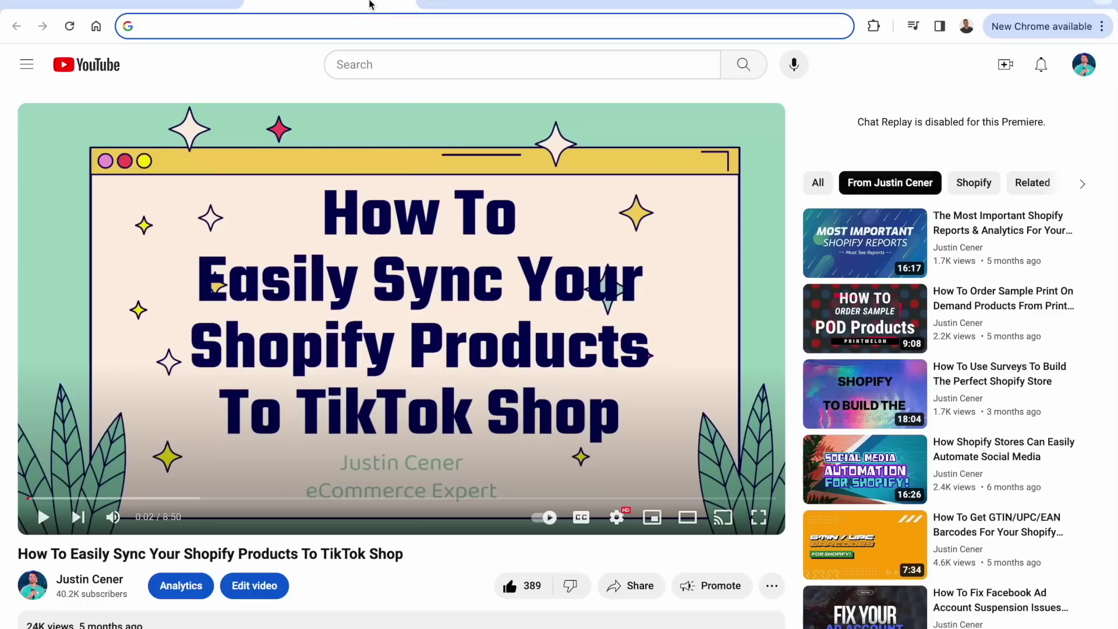
Scroll down through the viewer comments below the Shopify-to-TikTok Shop sync video.
scroll(342, 340, down, 7)
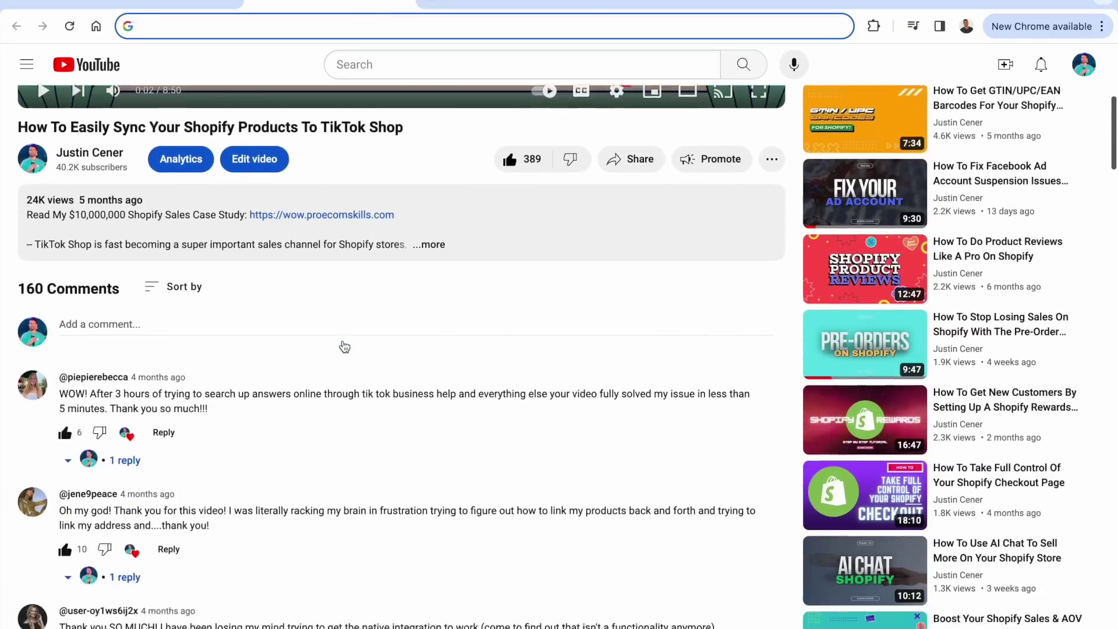
scroll(345, 347, down, 3)
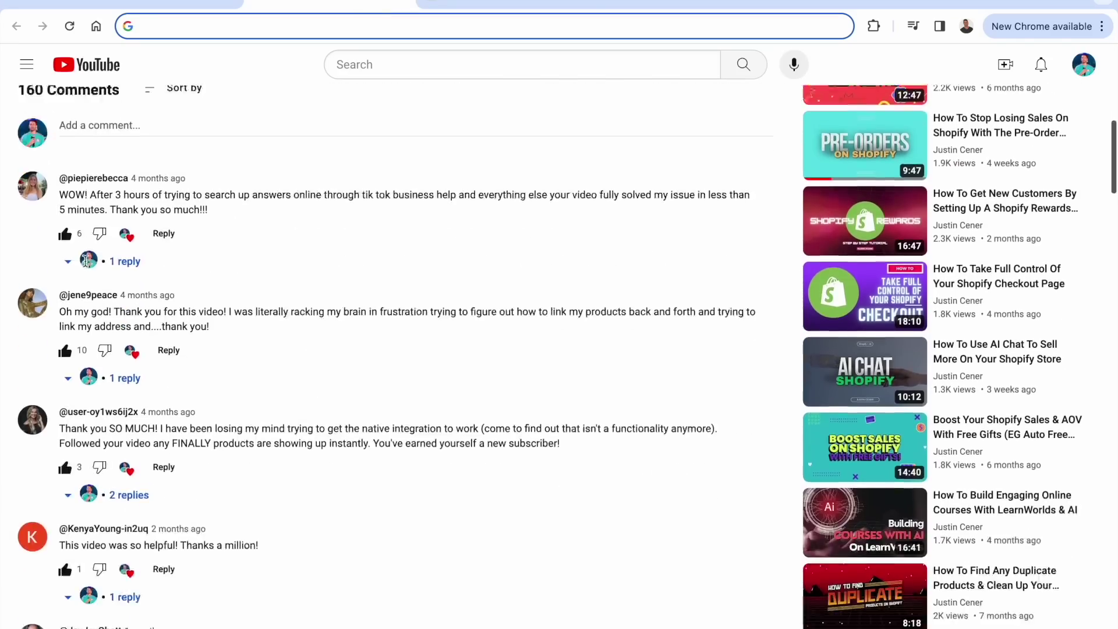
scroll(86, 261, down, 2)
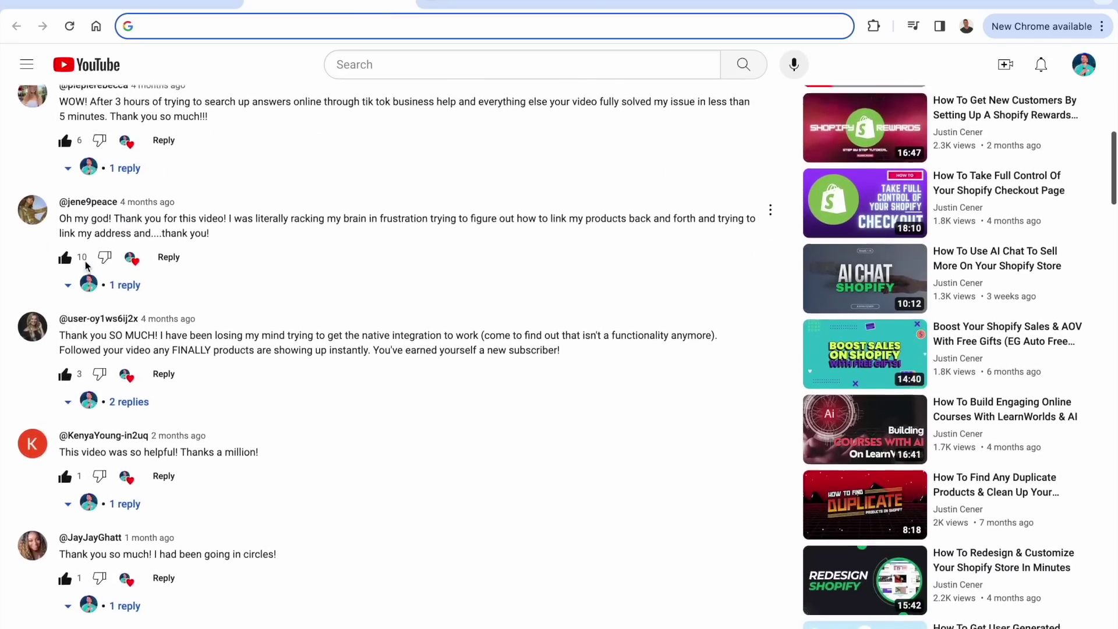
scroll(86, 266, down, 4)
scroll(86, 266, down, 7)
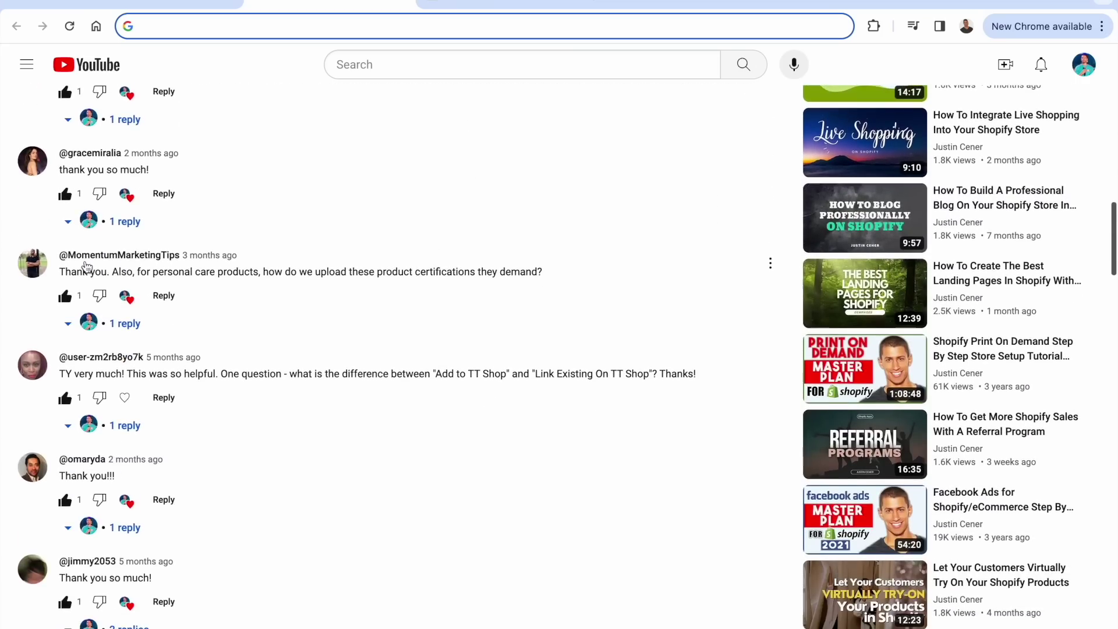
scroll(169, 271, down, 4)
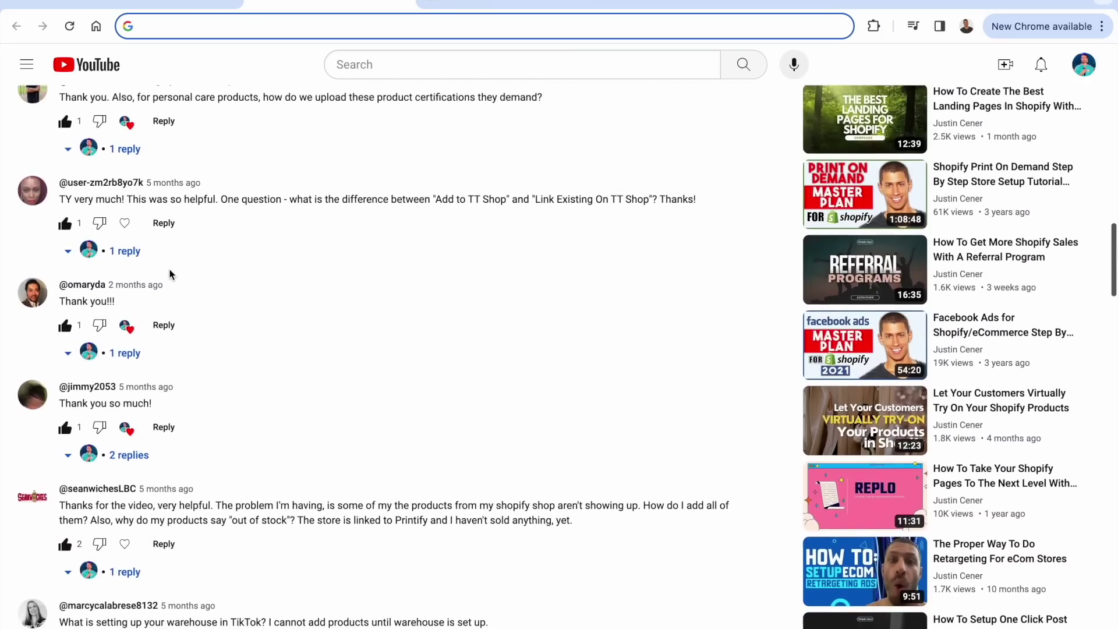
scroll(239, 229, down, 2)
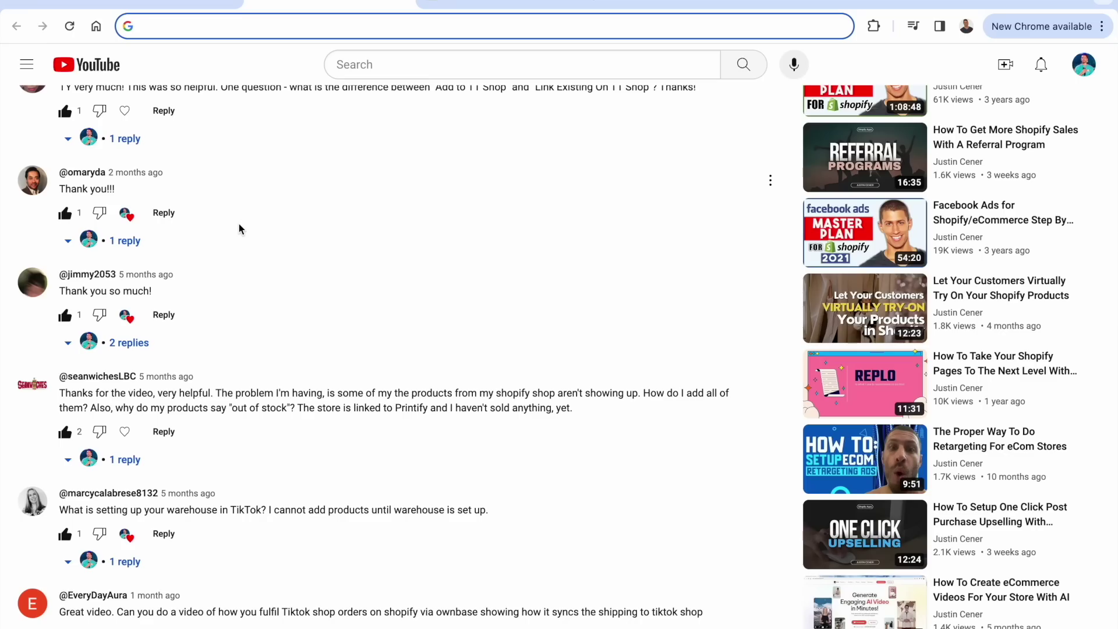
scroll(238, 229, down, 1)
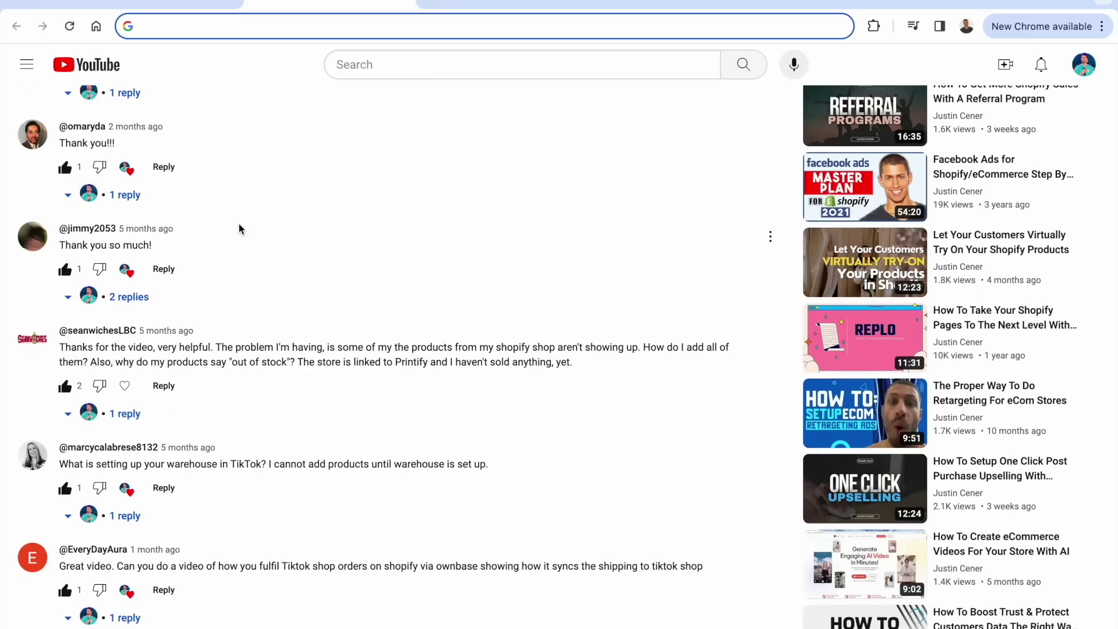
scroll(256, 316, down, 4)
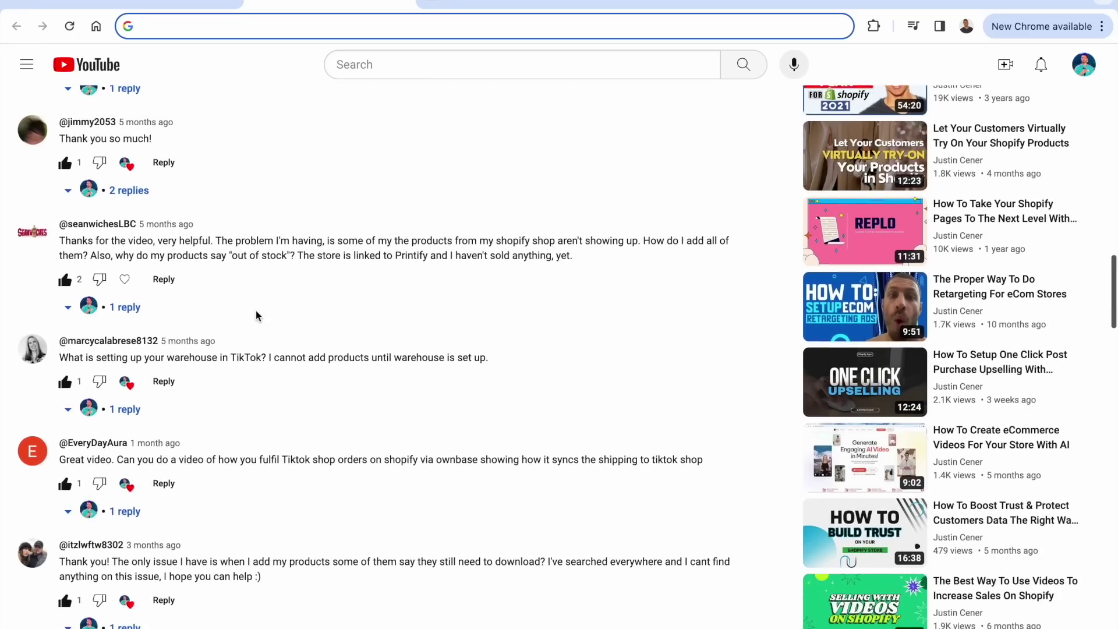
scroll(256, 316, down, 7)
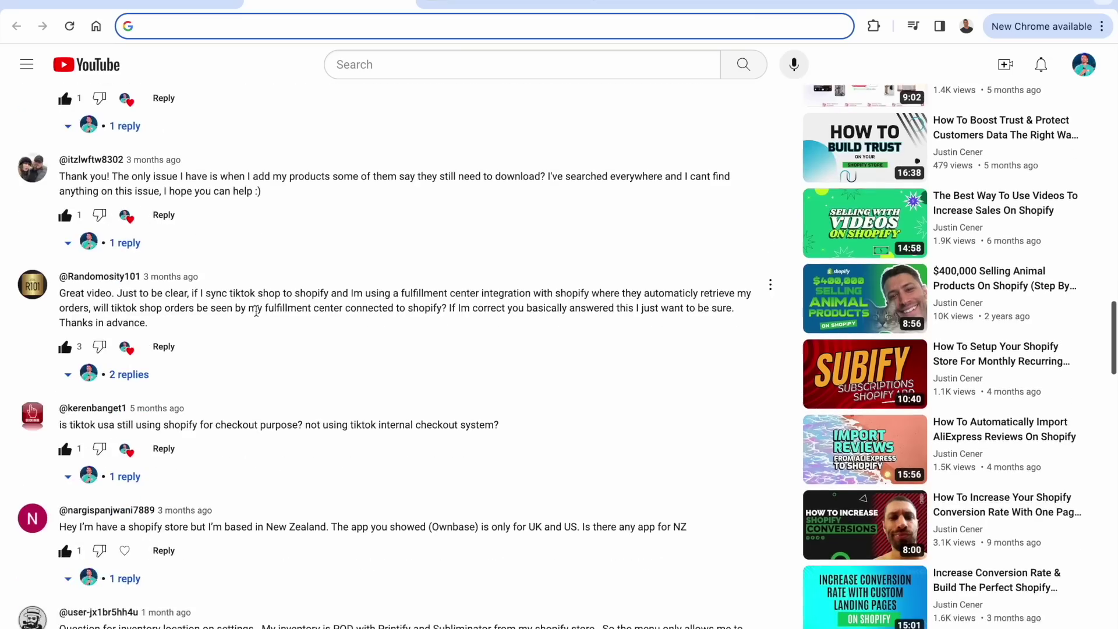
scroll(256, 311, down, 1)
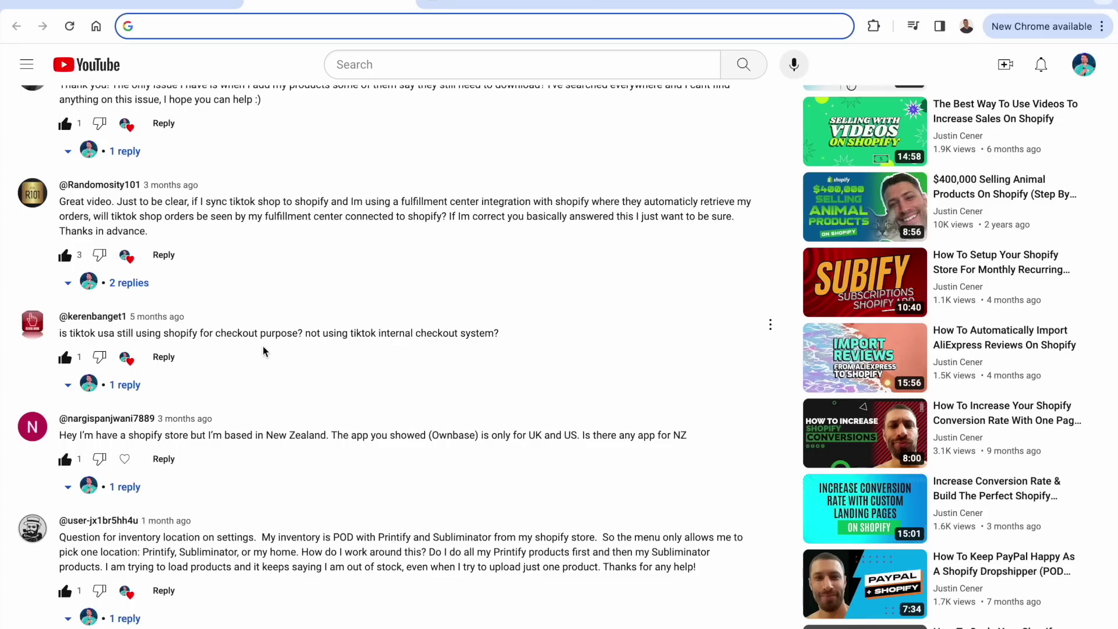
Highlight part of the inventory-location comment, clear it, and scroll back up to the video.
drag(166, 551, 254, 555)
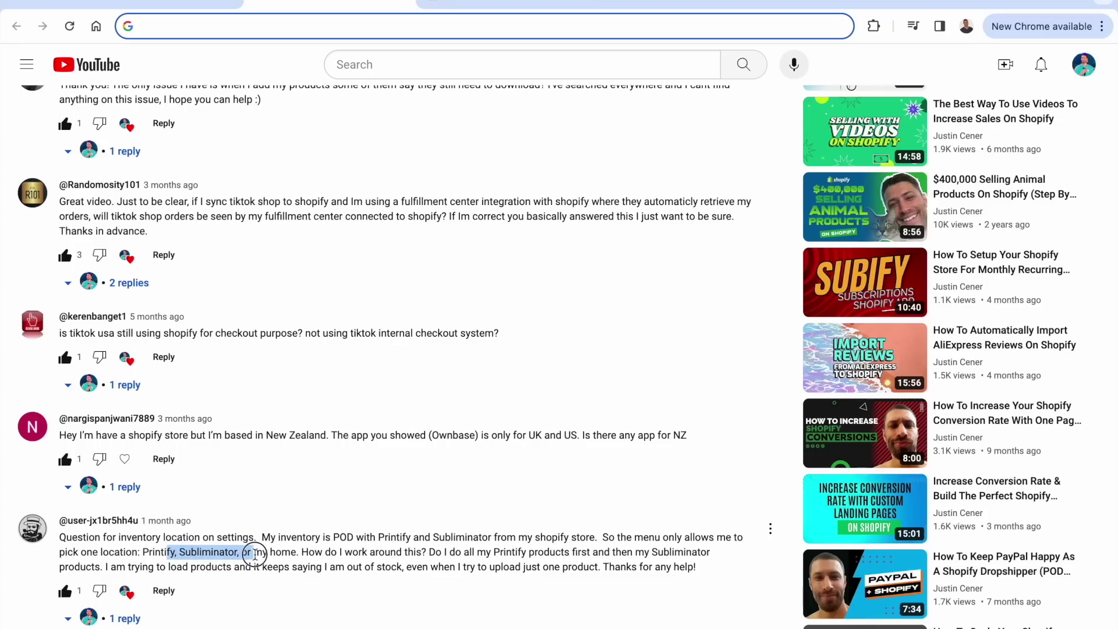
click(255, 555)
scroll(255, 554, down, 1)
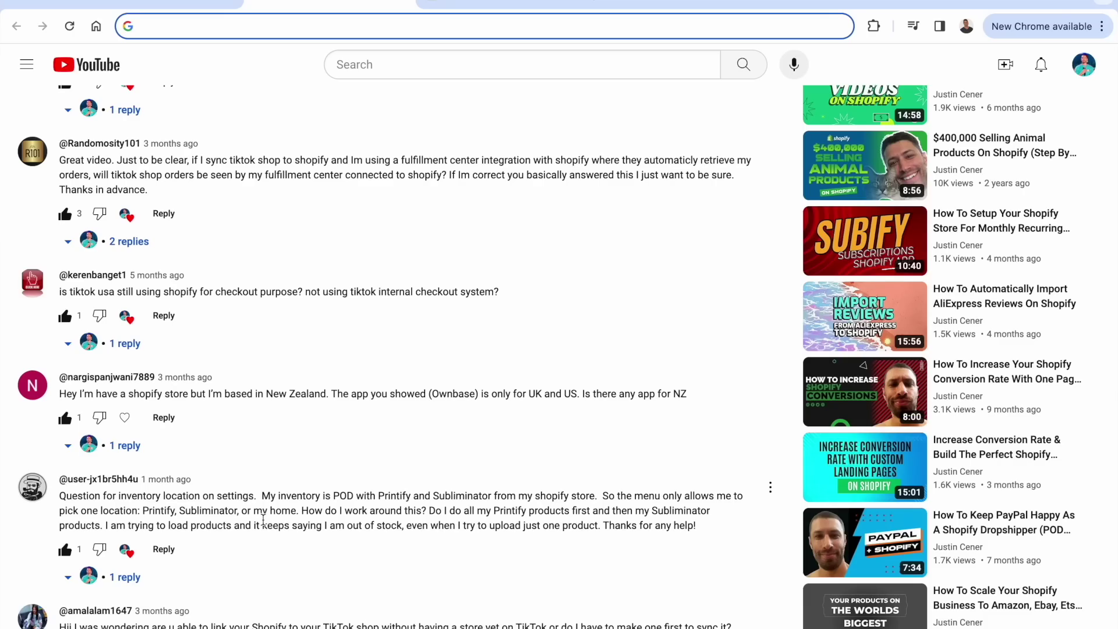
scroll(263, 520, up, 20)
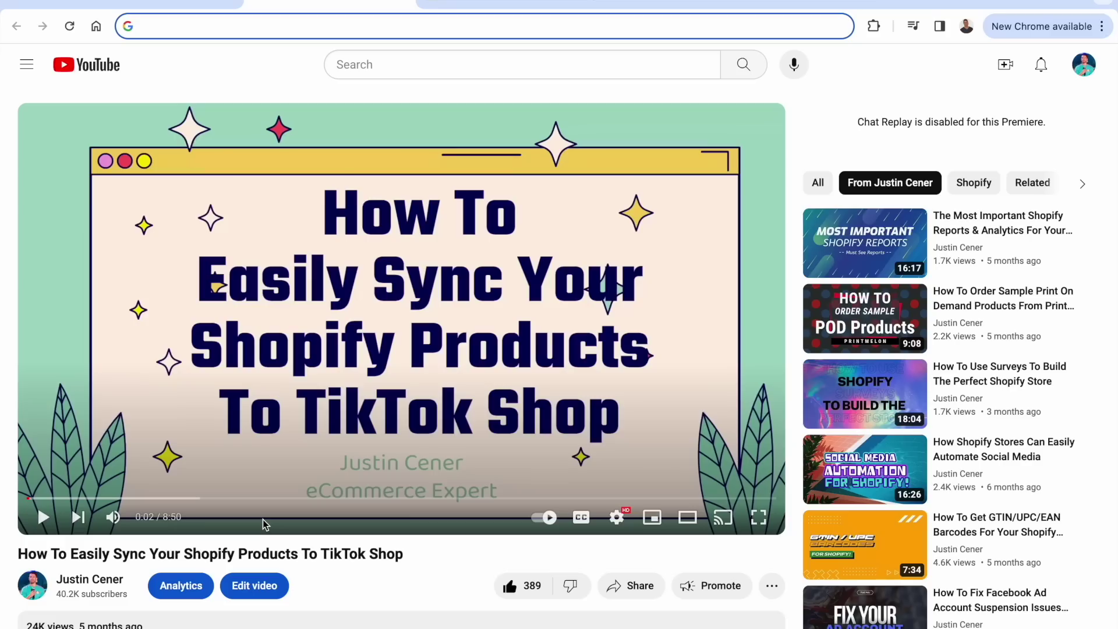
Present the slideshow up to slide 4 recommending Ownbase, then exit and switch to the apps.shopify.com/ownbase listing.
click(497, 12)
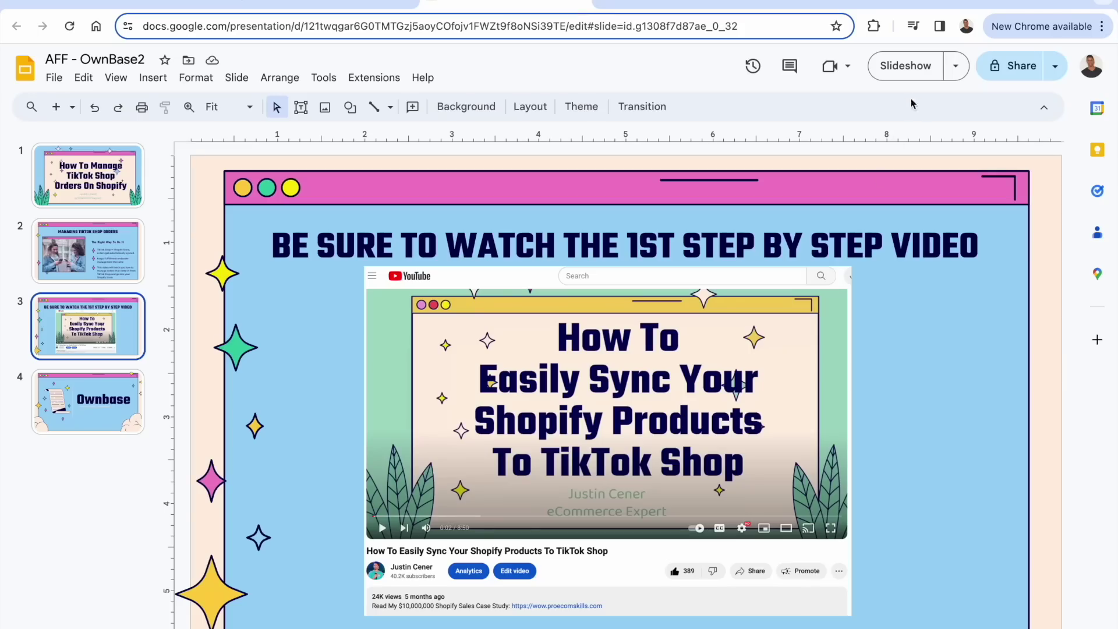
click(904, 76)
click(905, 78)
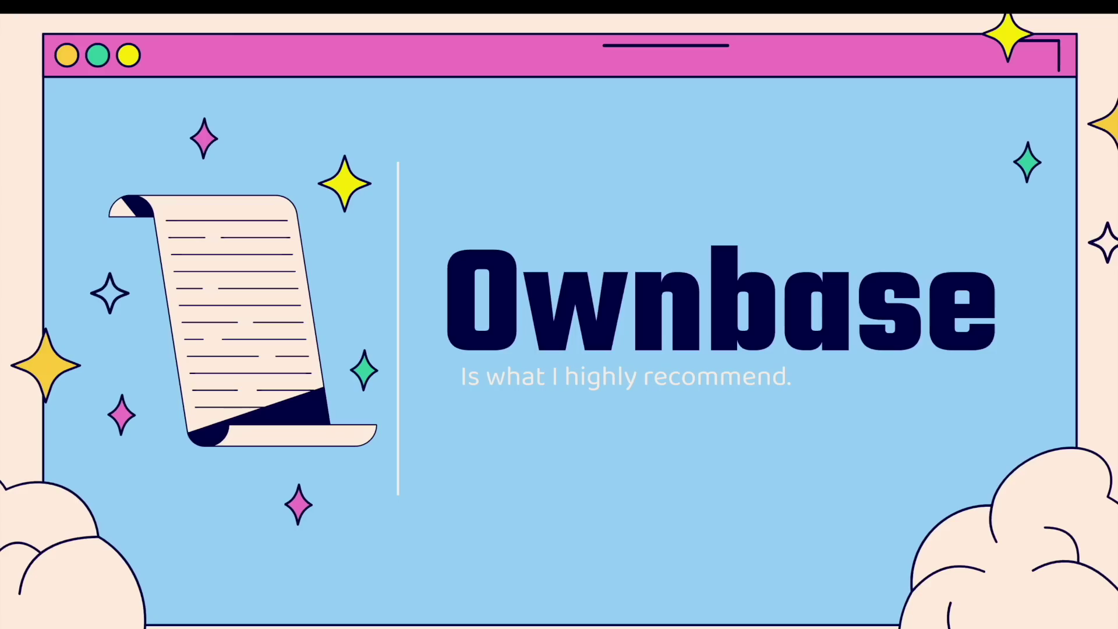
key(Escape)
click(233, 6)
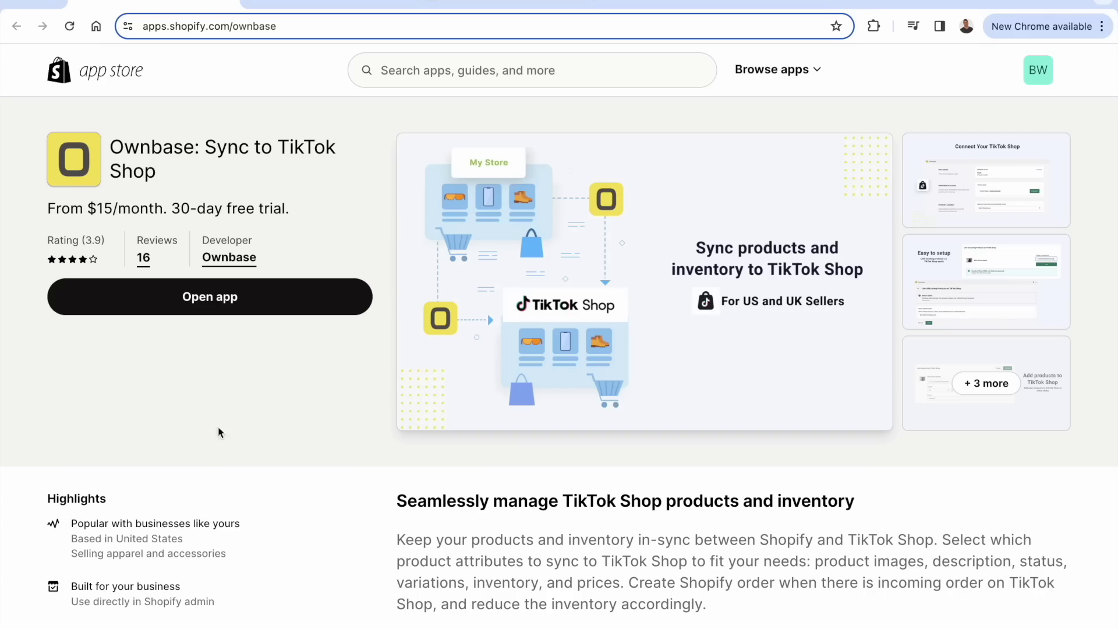
On the Ownbase listing, highlight the description and the 'Sync unlimited TikTok Shop orders' bullet.
click(289, 4)
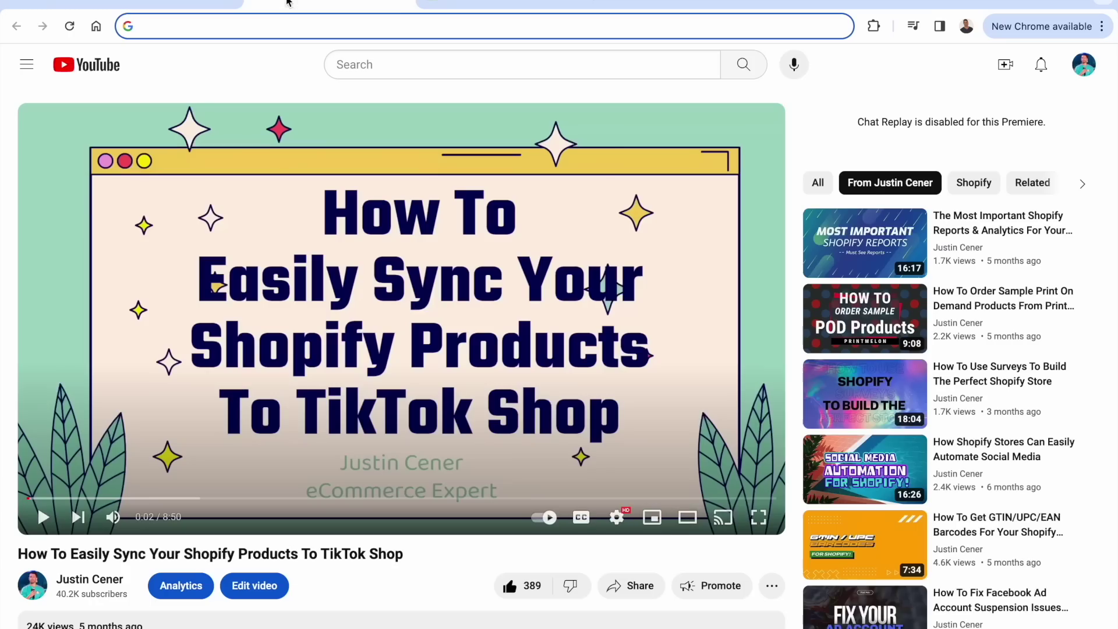
click(154, 4)
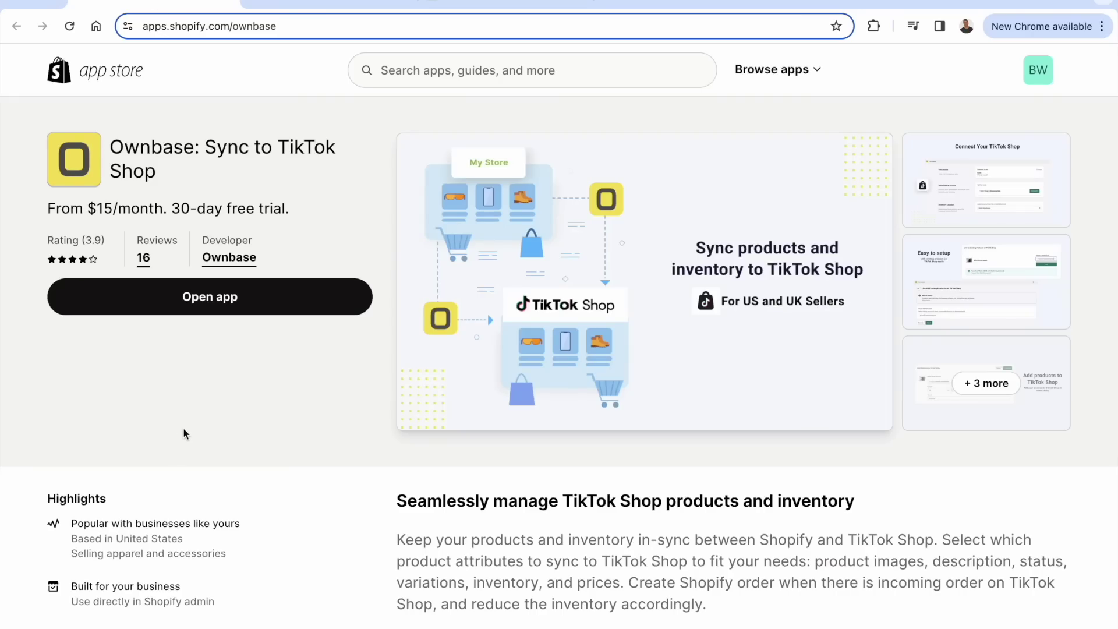
scroll(185, 433, down, 3)
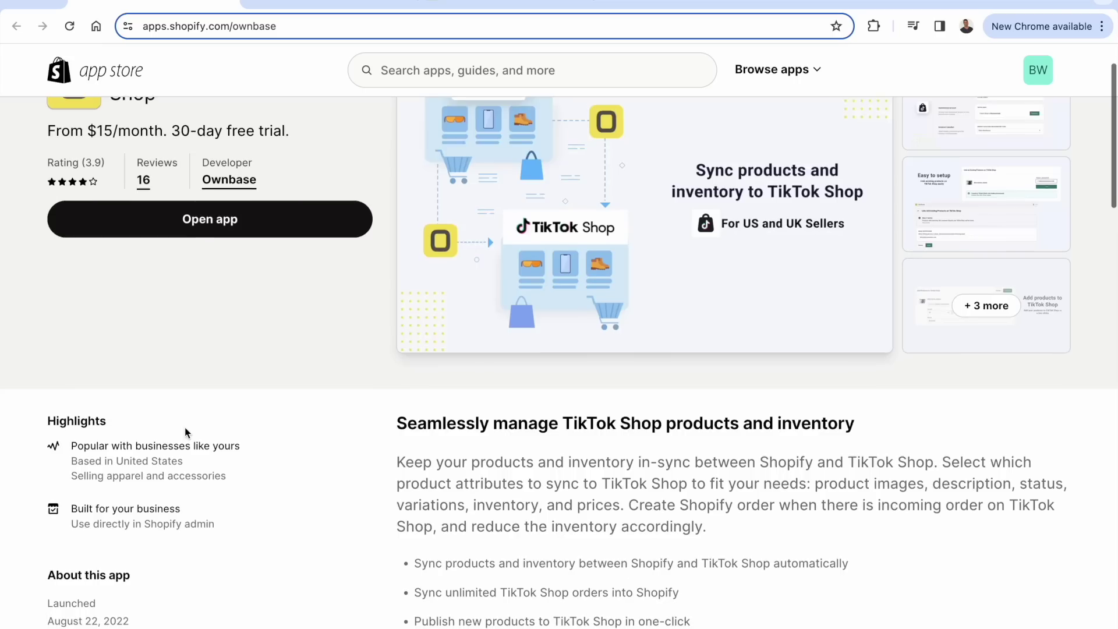
drag(377, 339, 565, 409)
click(567, 421)
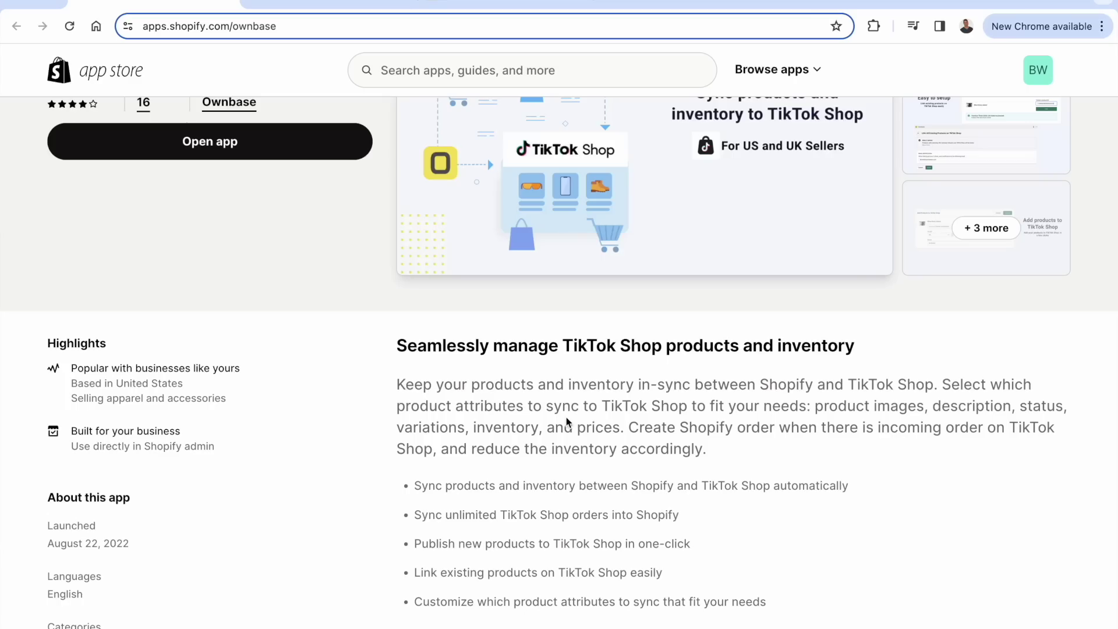
triple_click(525, 515)
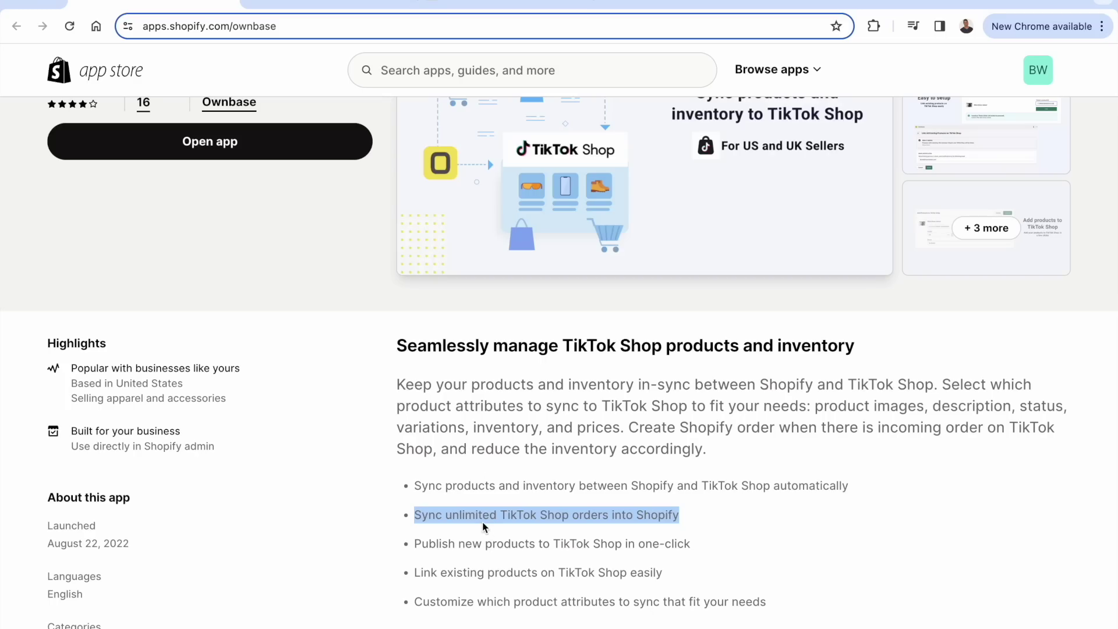
scroll(483, 520, up, 3)
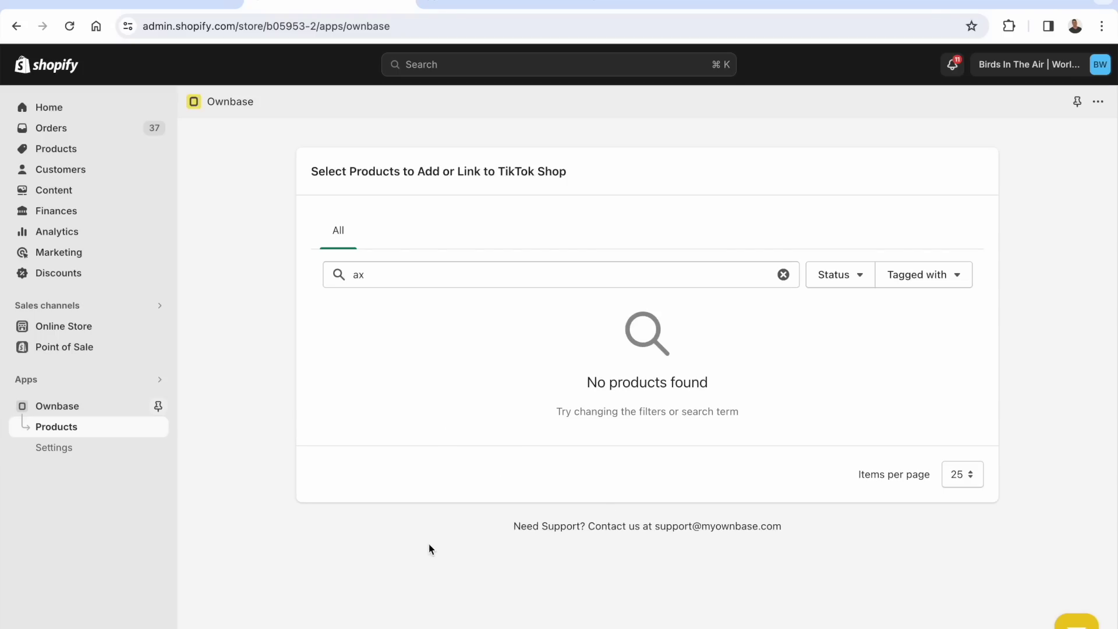
Switch to the Shopify Orders list and open order #1173.
click(74, 406)
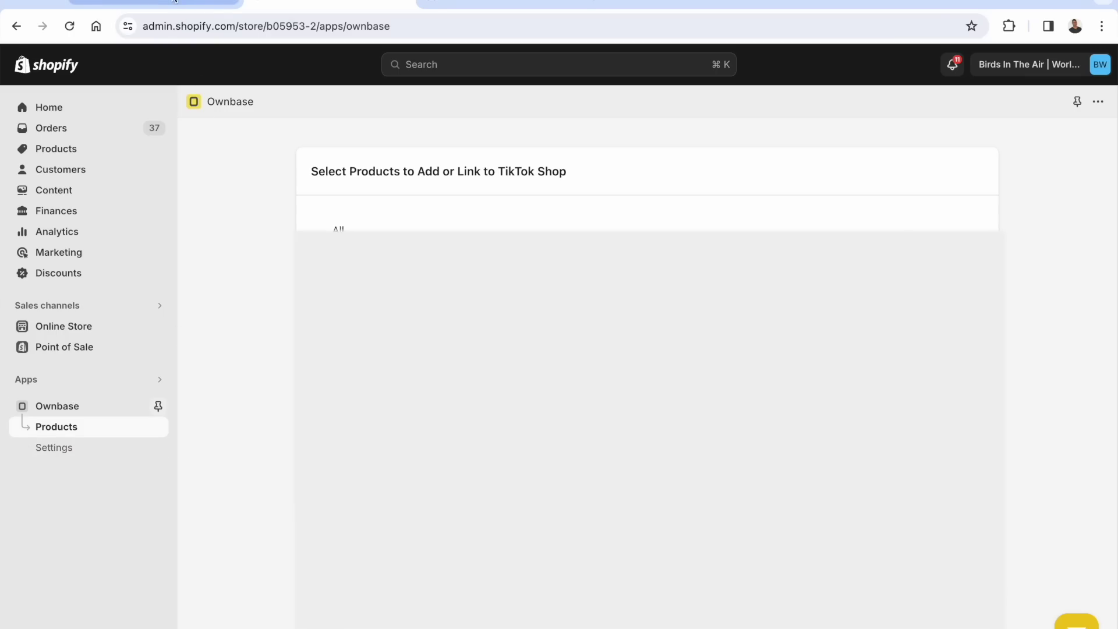
click(175, 2)
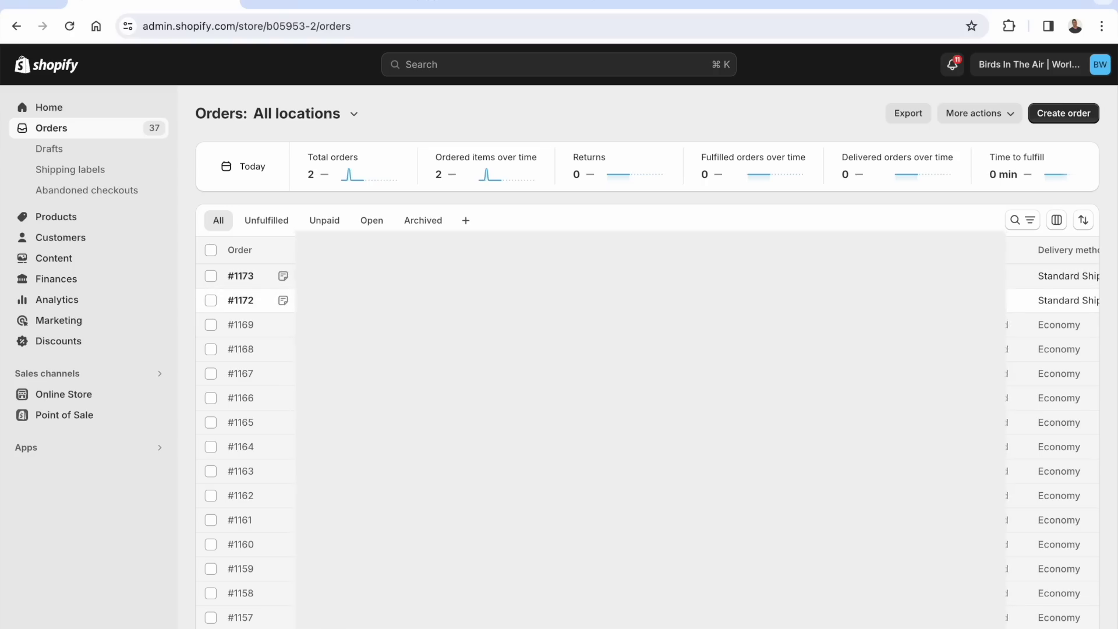
click(247, 284)
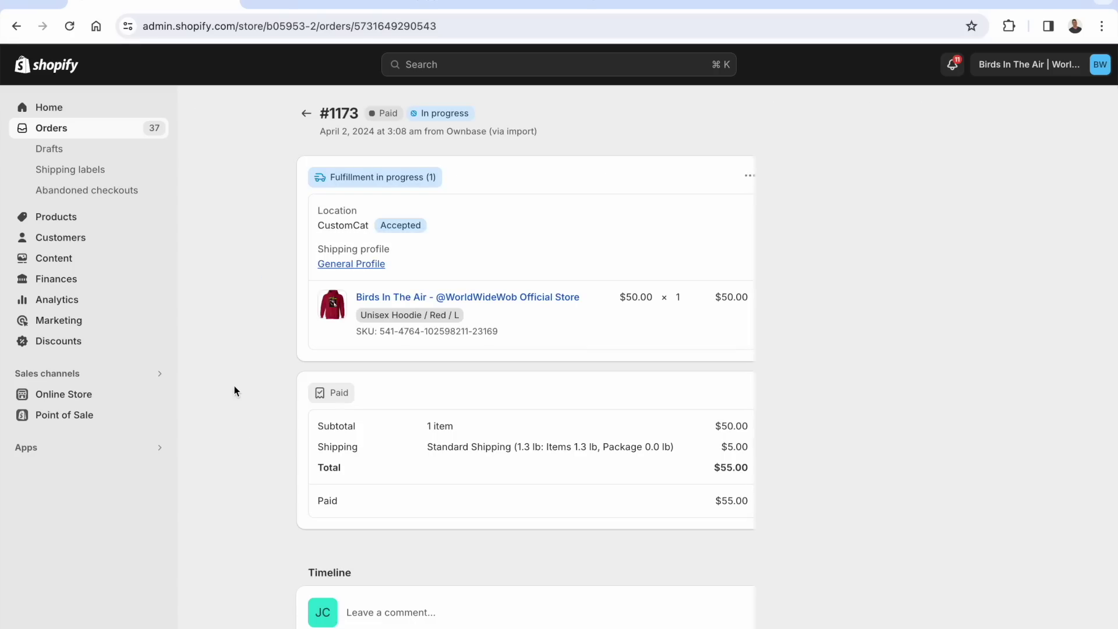
triple_click(408, 130)
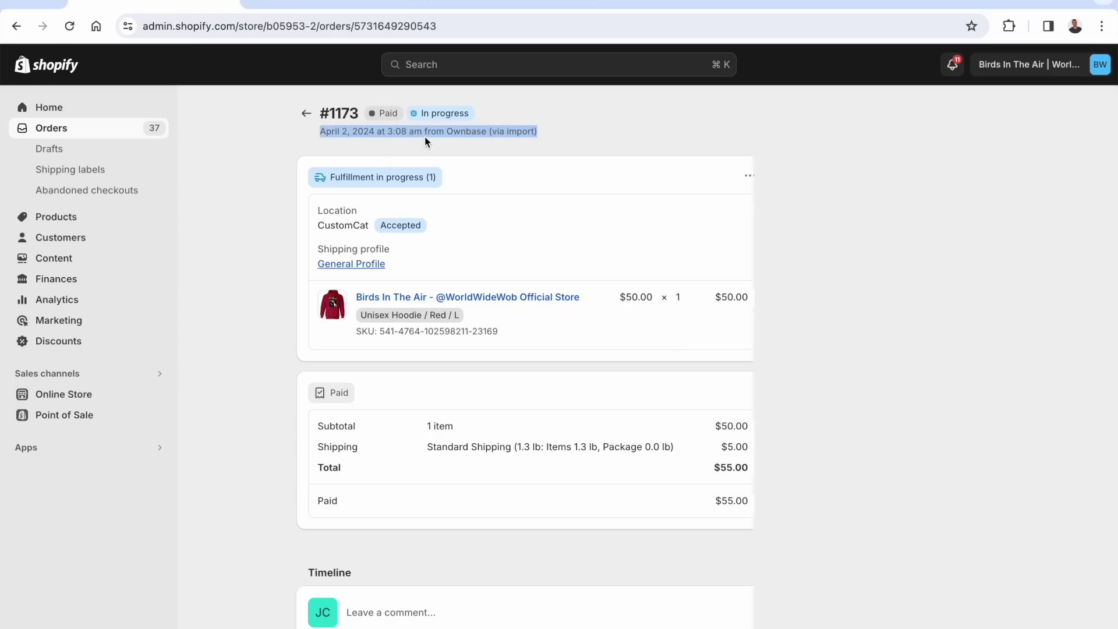
click(424, 136)
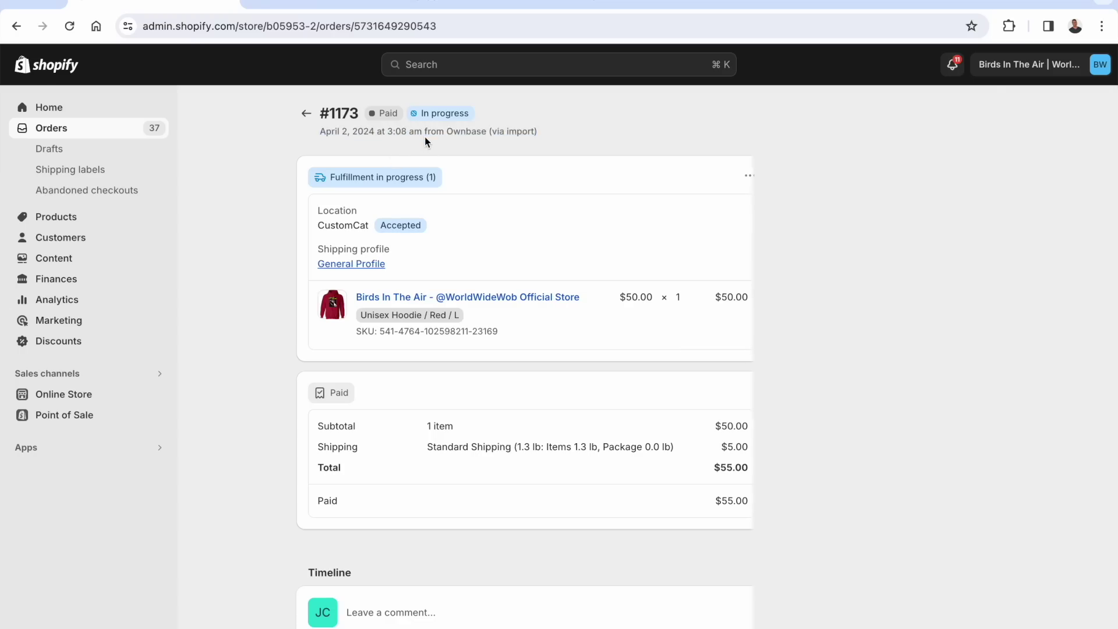
scroll(470, 576, down, 7)
scroll(471, 575, down, 1)
double_click(358, 490)
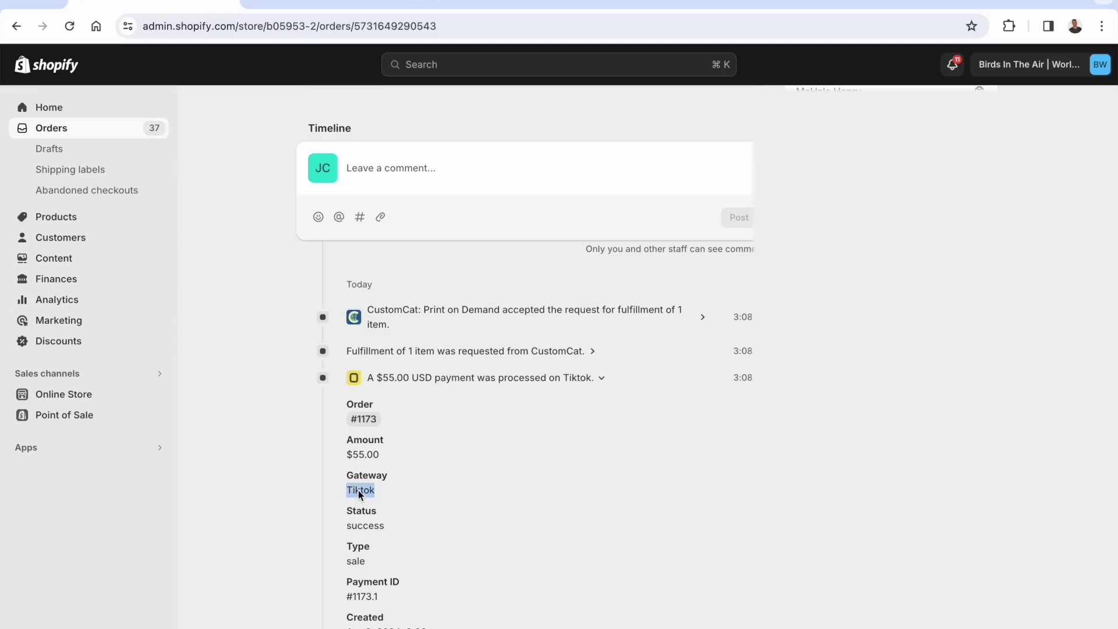
click(401, 491)
scroll(401, 491, down, 1)
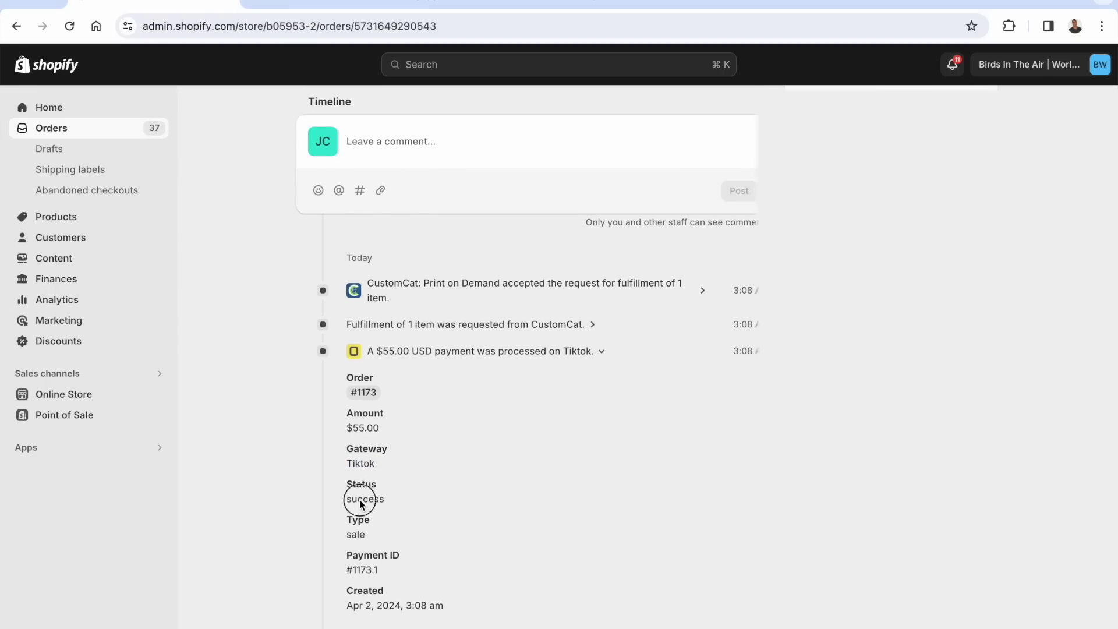
double_click(357, 500)
click(399, 506)
scroll(314, 491, up, 7)
scroll(313, 491, up, 1)
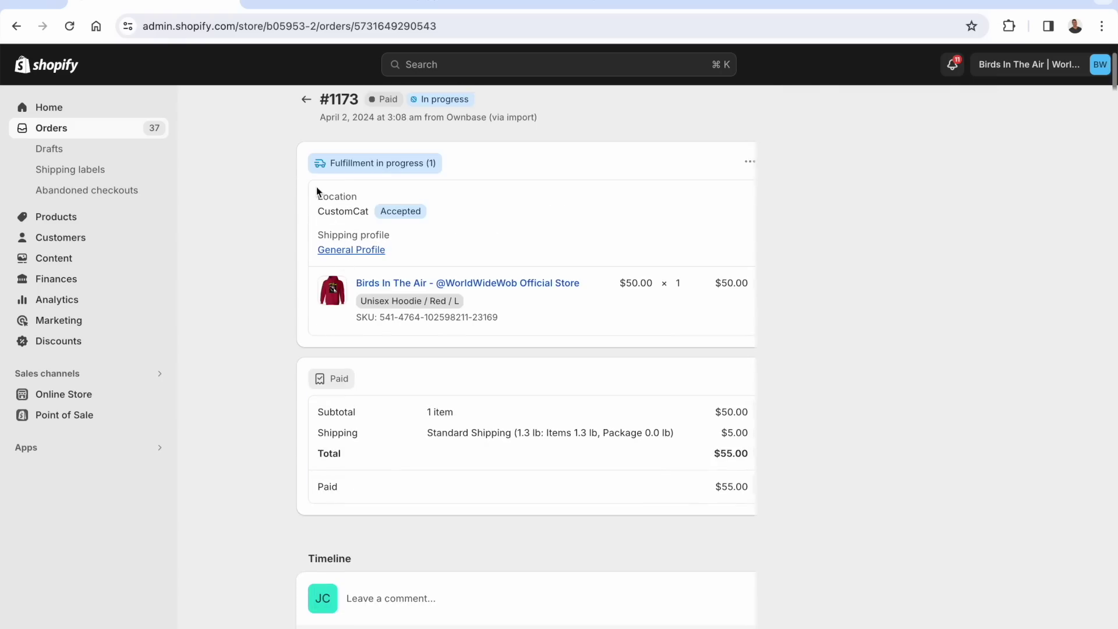
scroll(264, 242, down, 9)
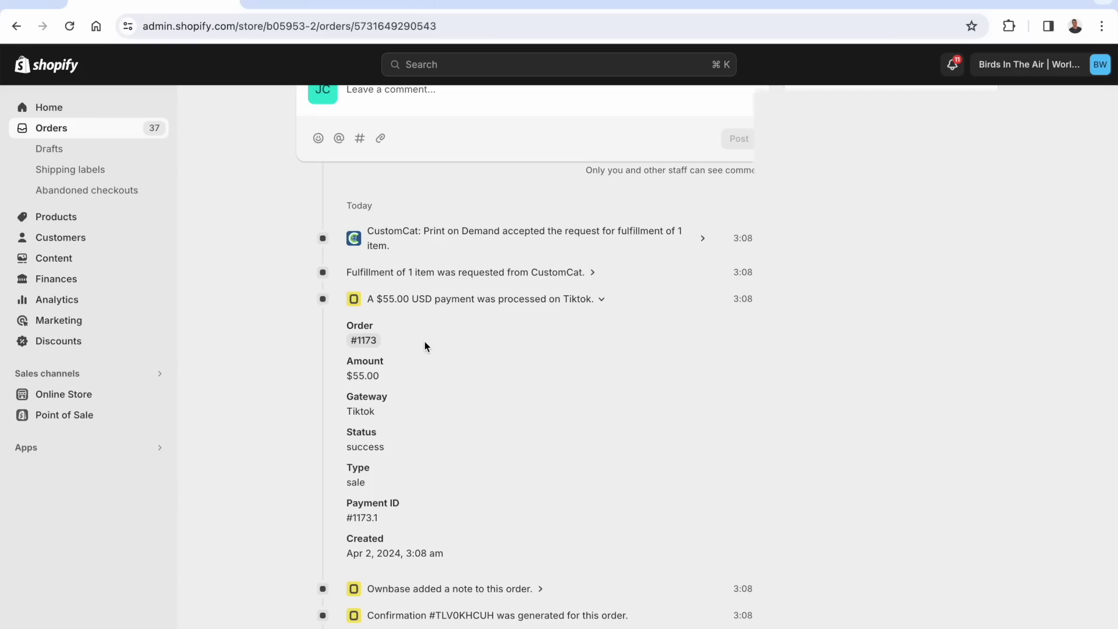
triple_click(371, 376)
click(370, 376)
scroll(450, 410, up, 2)
scroll(450, 410, down, 1)
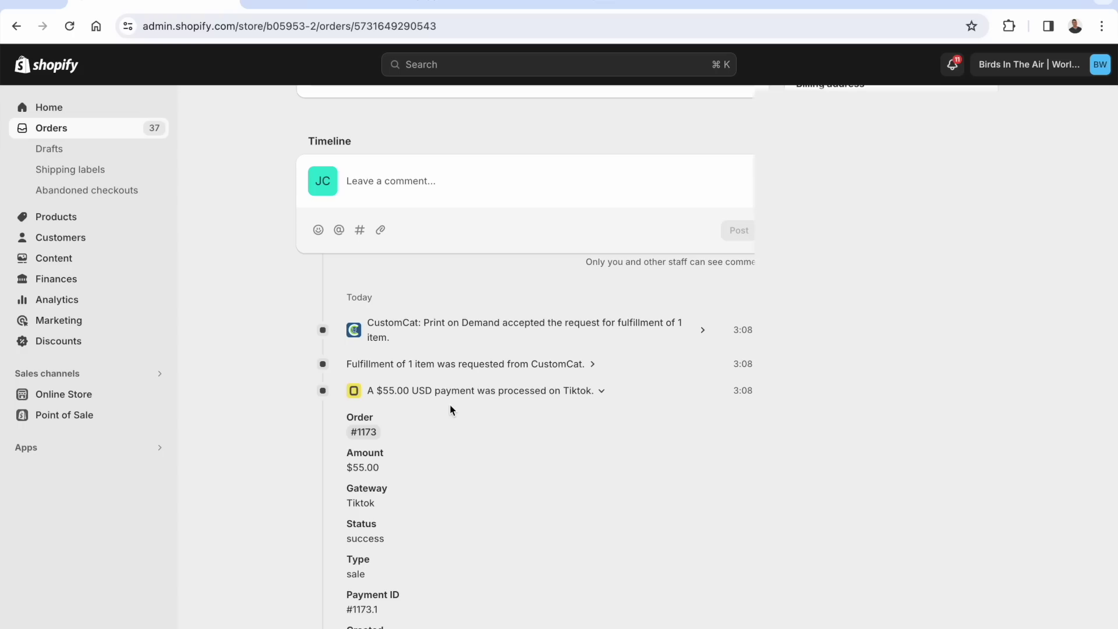
Expand the 'Fulfillment of 1 item was requested' timeline entry and highlight its ordered item line.
click(516, 365)
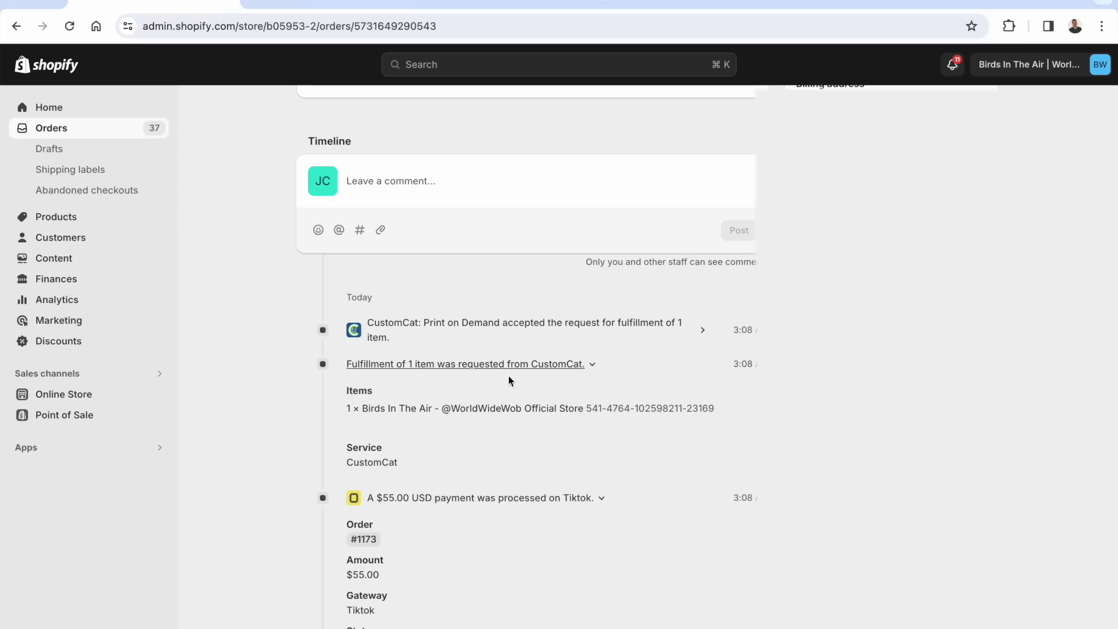
triple_click(485, 411)
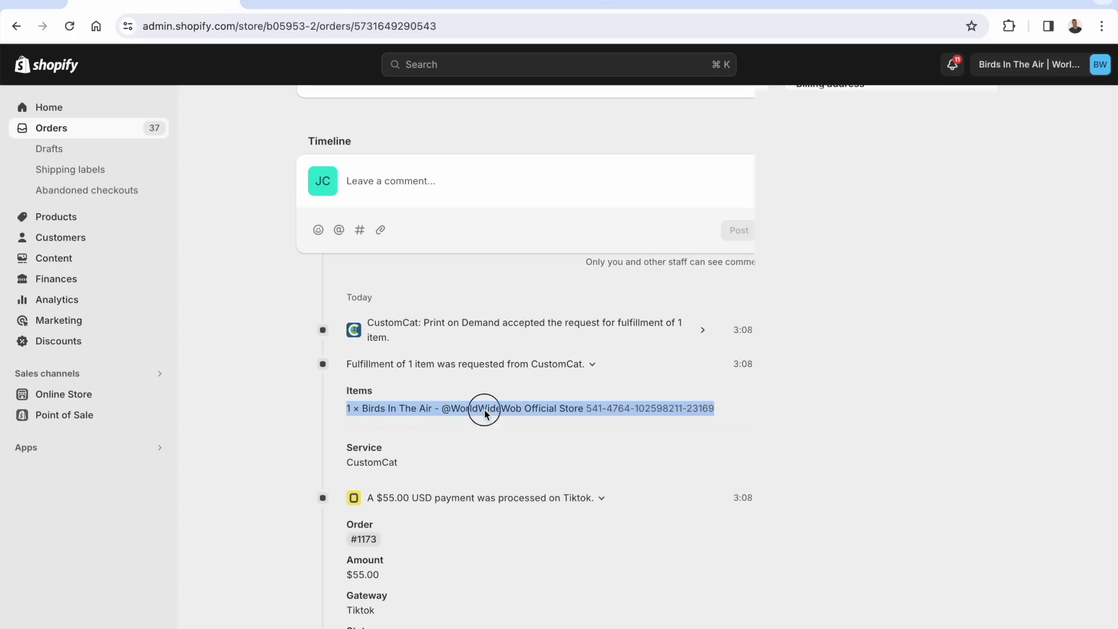
click(485, 414)
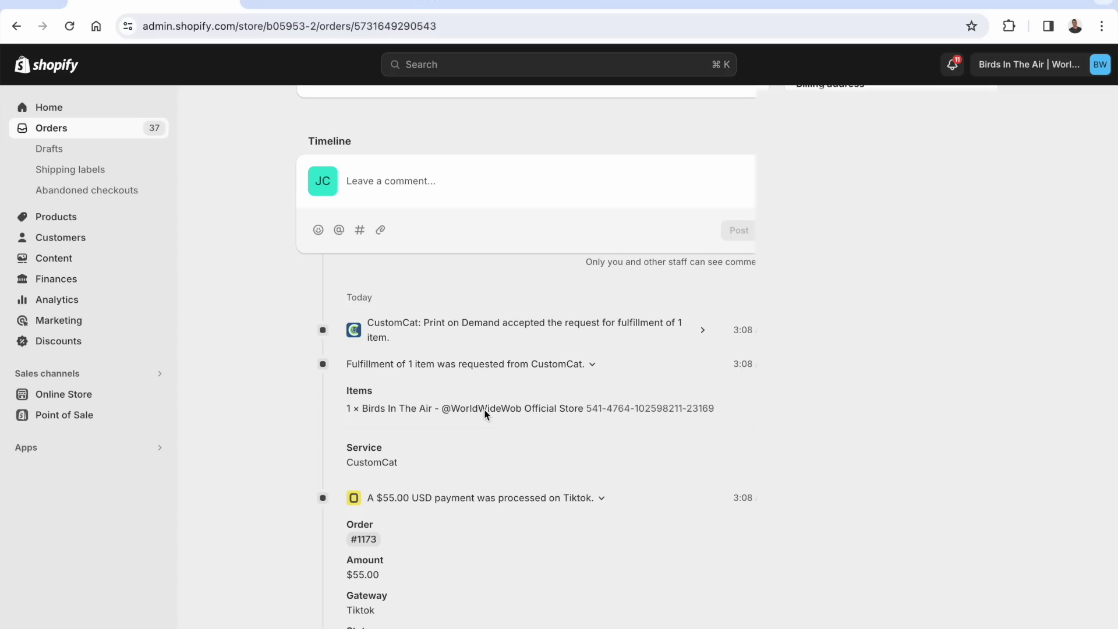
Expand the 'CustomCat accepted' timeline entry to show its service details.
click(488, 333)
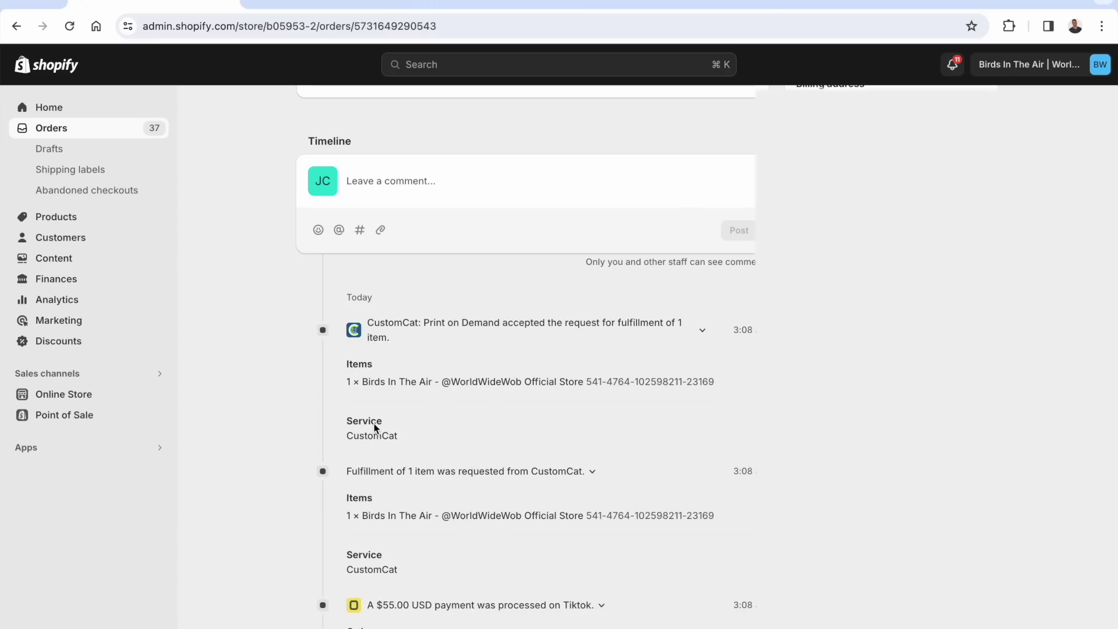
scroll(300, 442, down, 5)
scroll(411, 430, up, 12)
scroll(411, 429, down, 8)
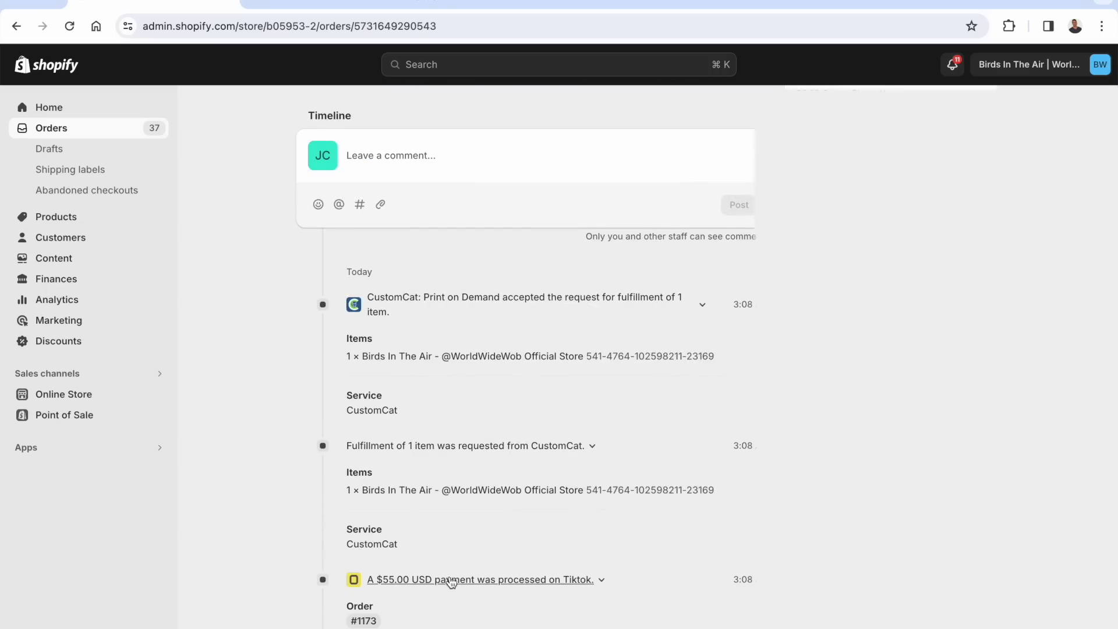
scroll(449, 582, up, 1)
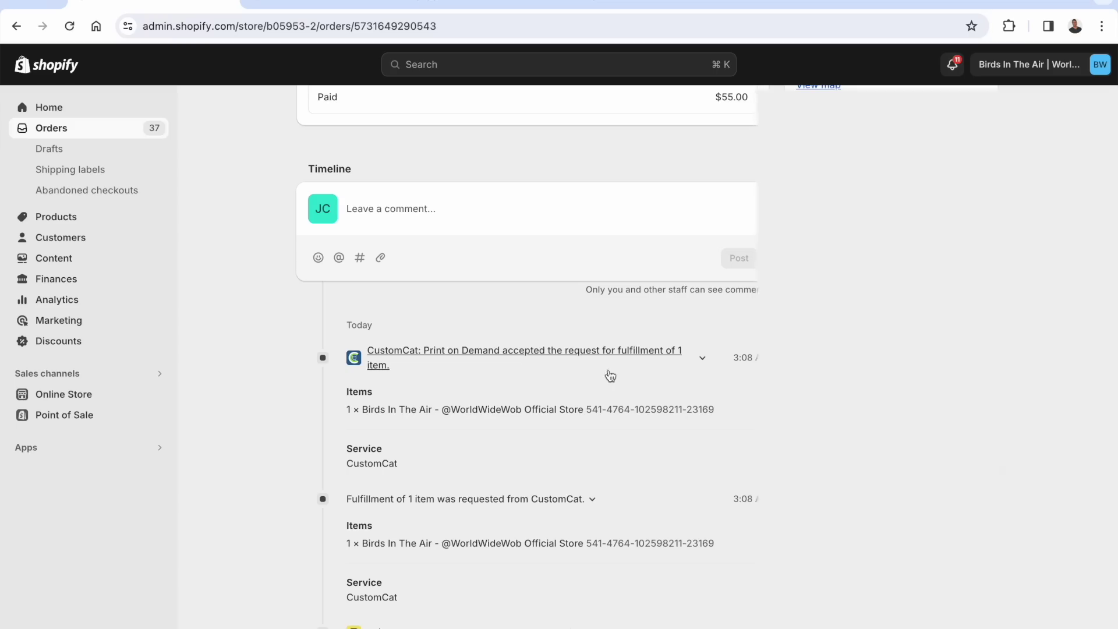
scroll(513, 400, up, 7)
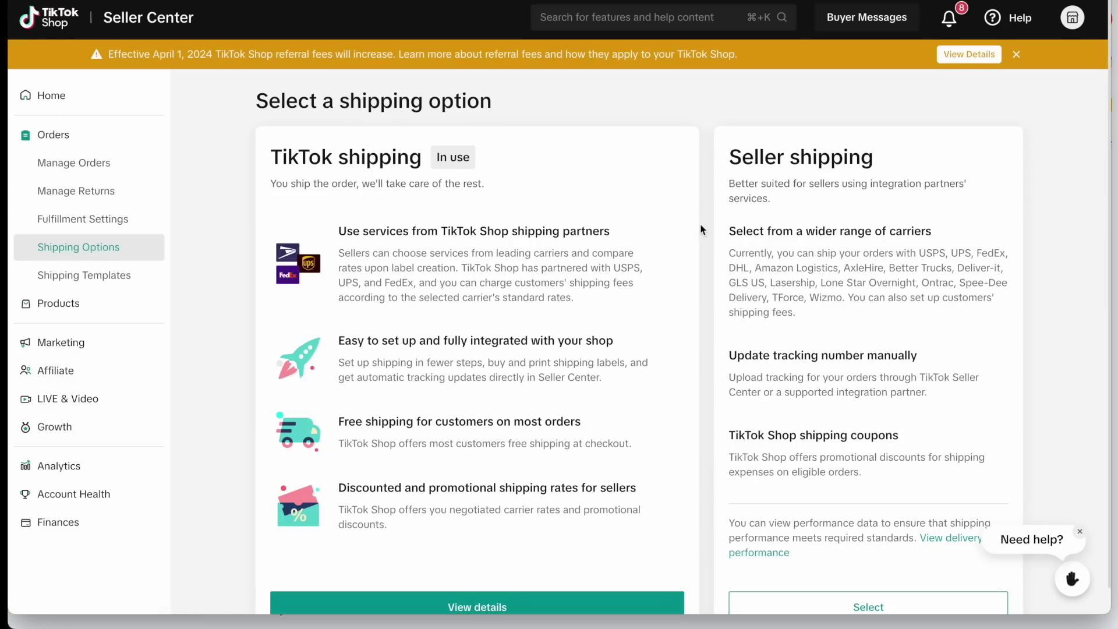
Compare the TikTok shipping and Seller shipping cards, then select Seller shipping.
triple_click(311, 157)
click(375, 194)
scroll(921, 242, down, 1)
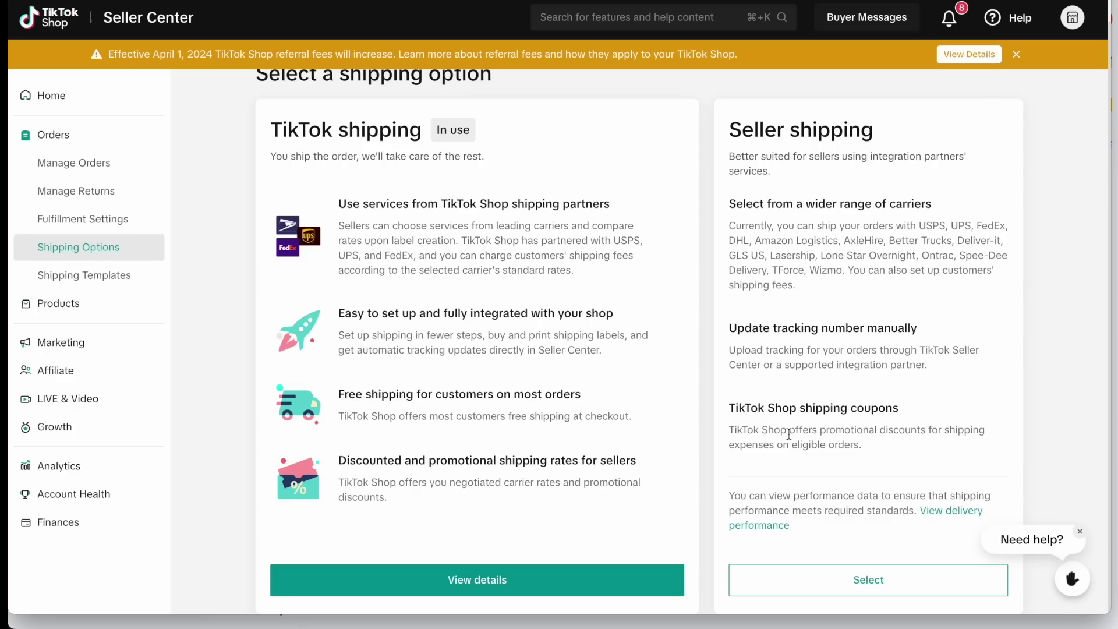
scroll(798, 386, up, 1)
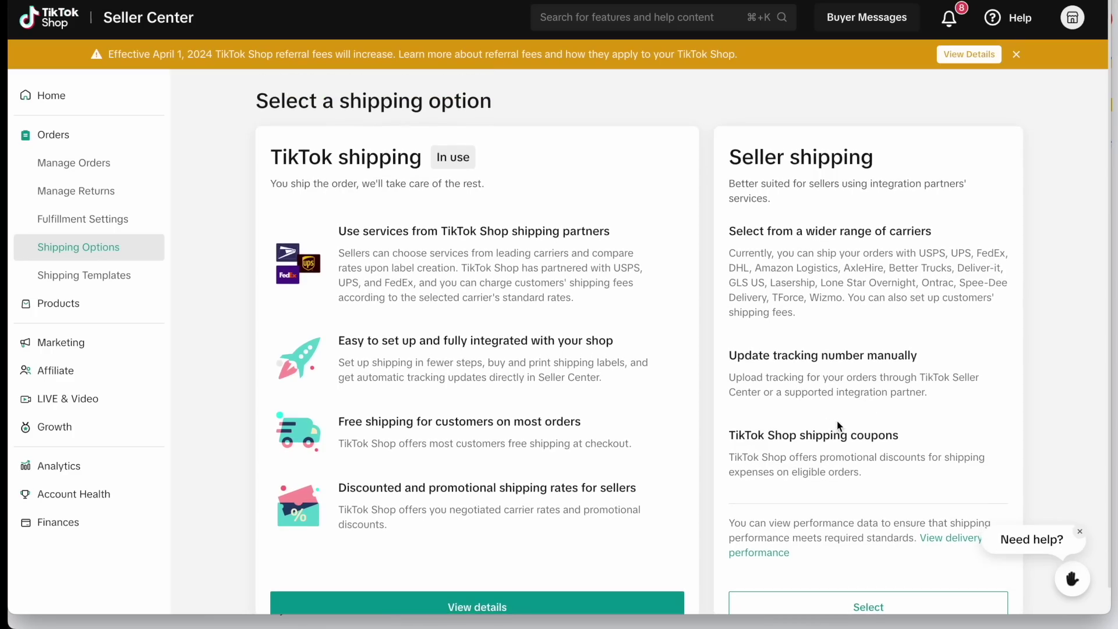
scroll(839, 425, down, 1)
scroll(844, 349, up, 1)
scroll(847, 372, down, 1)
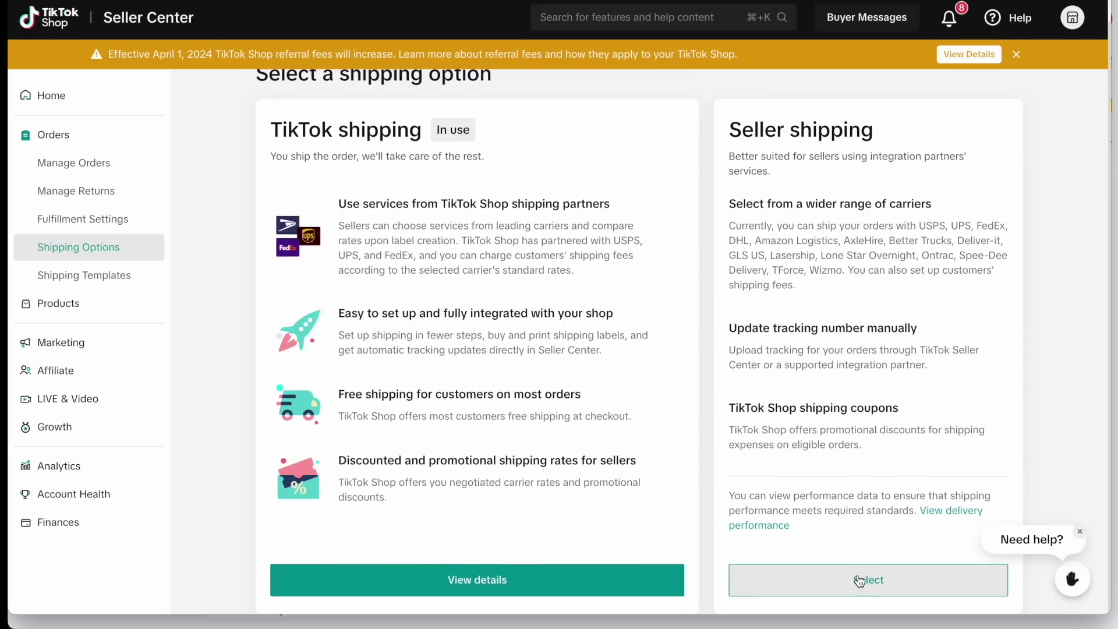
click(861, 580)
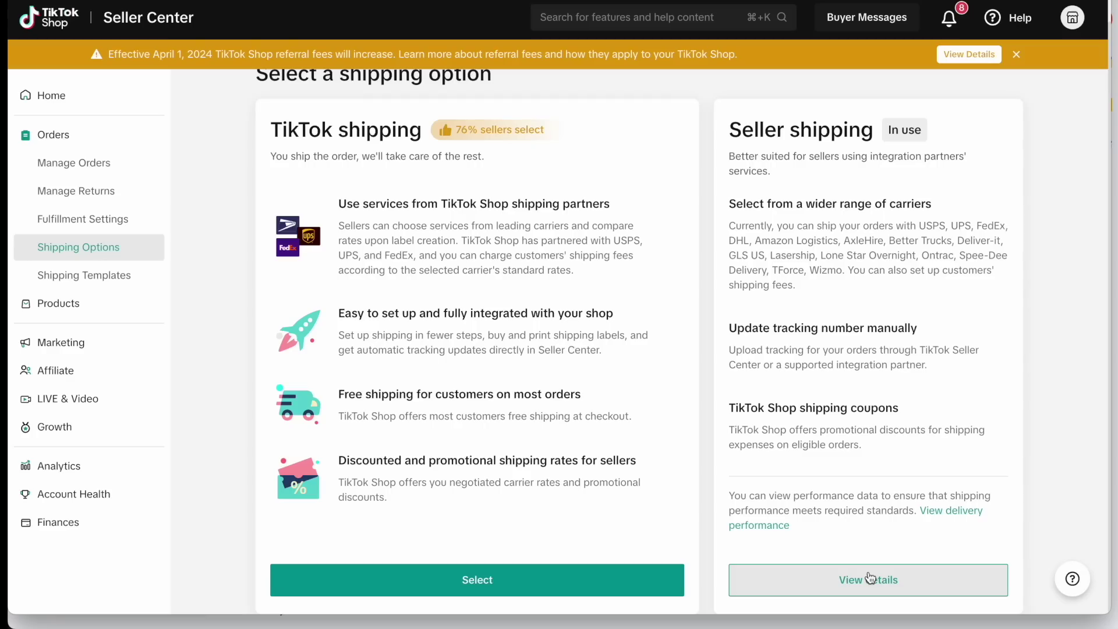